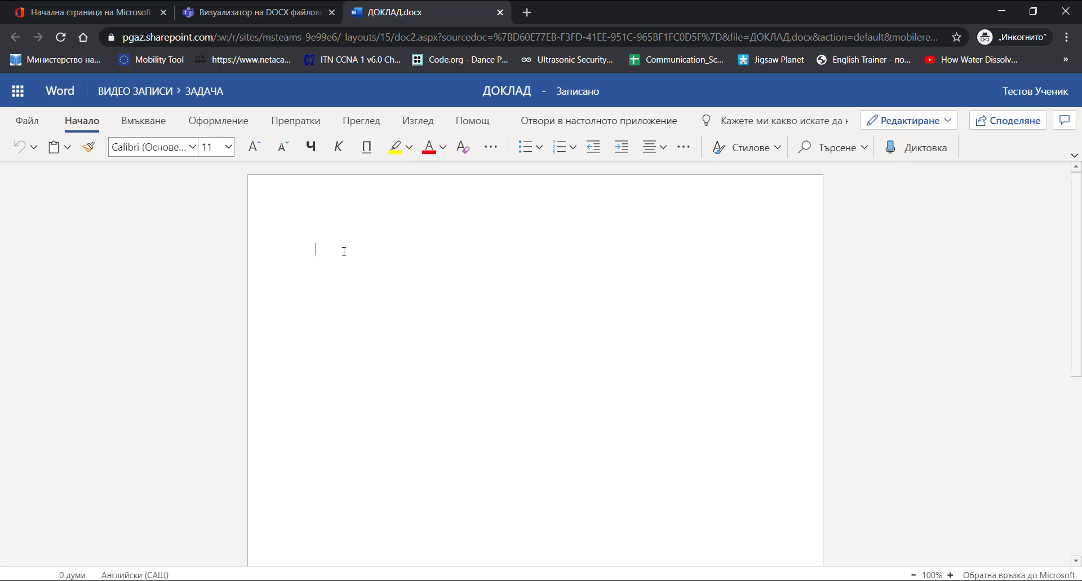
Write the centred title "ДОКЛАД" with the placeholder line "Схчтдзч \бжхз\(\сцапт(гЮ" a few lines below it.
text(ДОКЛАД)
key(Return)
key(Return)
key(Return)
key(Return)
text(Схчтдзч \бжхз\(\сцапт(гЮ)
click(654, 146)
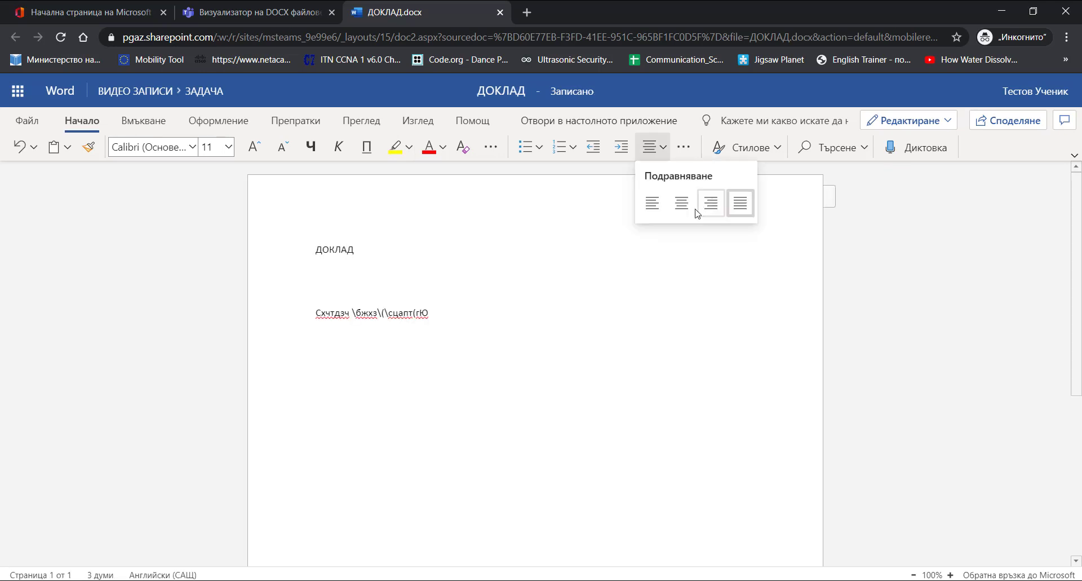
click(680, 204)
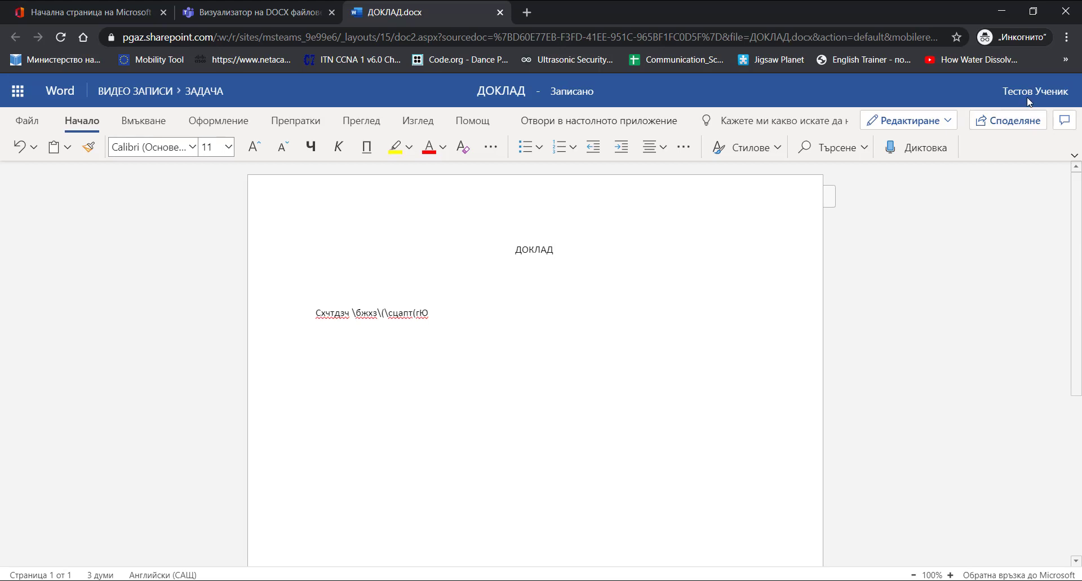
Leave the Word document, return to the assignment ЗАДАЧА in Teams and reopen ДОКЛАД.docx to check its saved content.
click(501, 12)
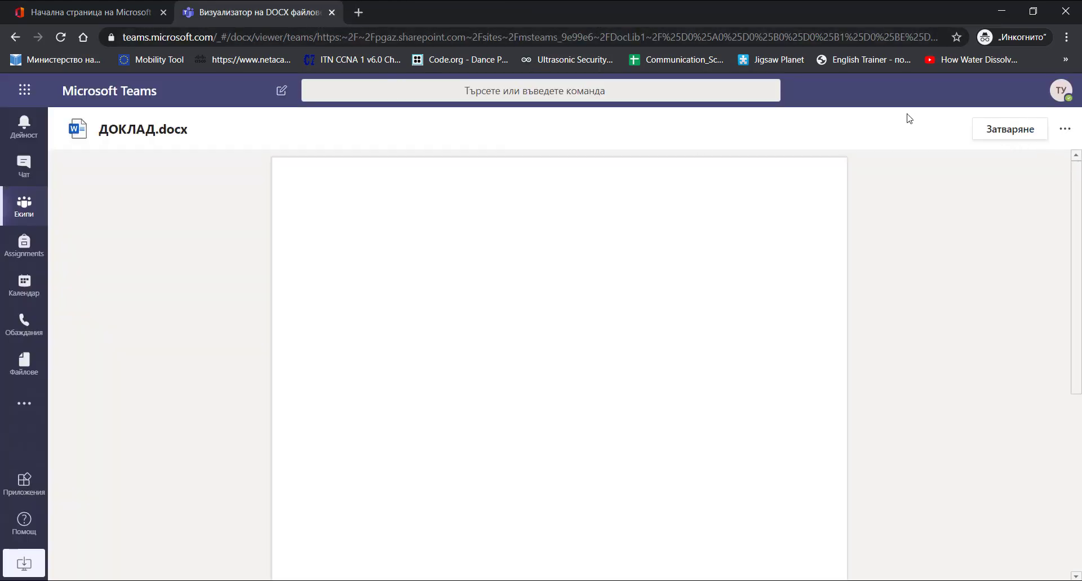
click(990, 134)
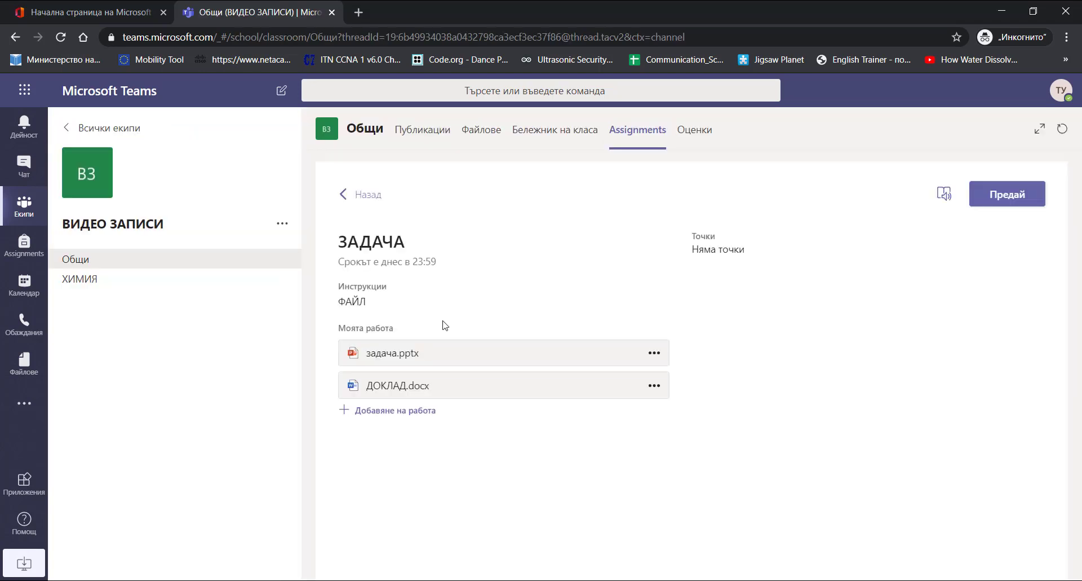
click(401, 386)
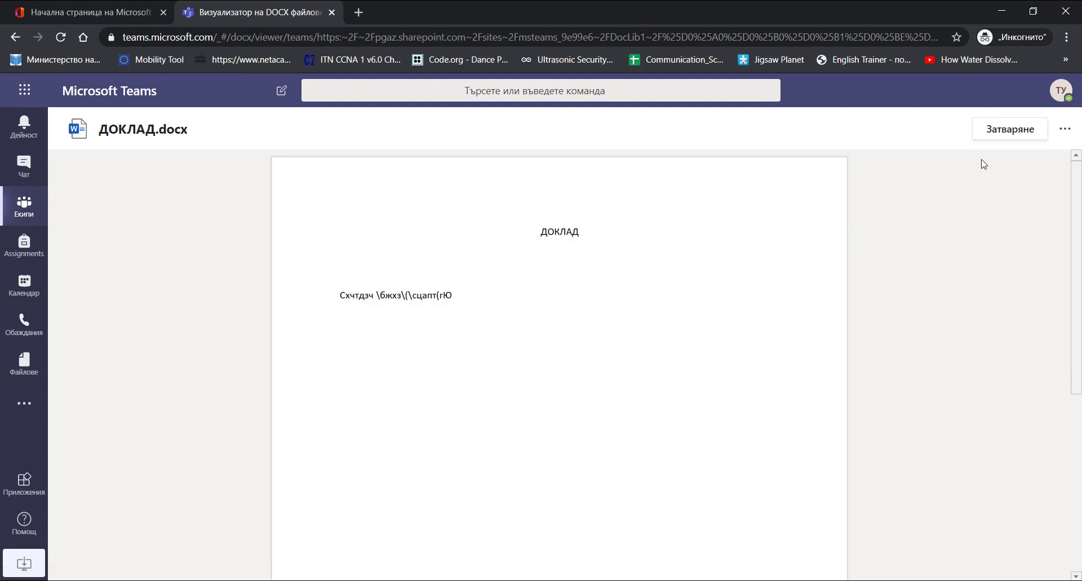
Open ДОКЛАД.docx for editing in the browser and replace the placeholder line with "Атомът е ......".
click(1065, 130)
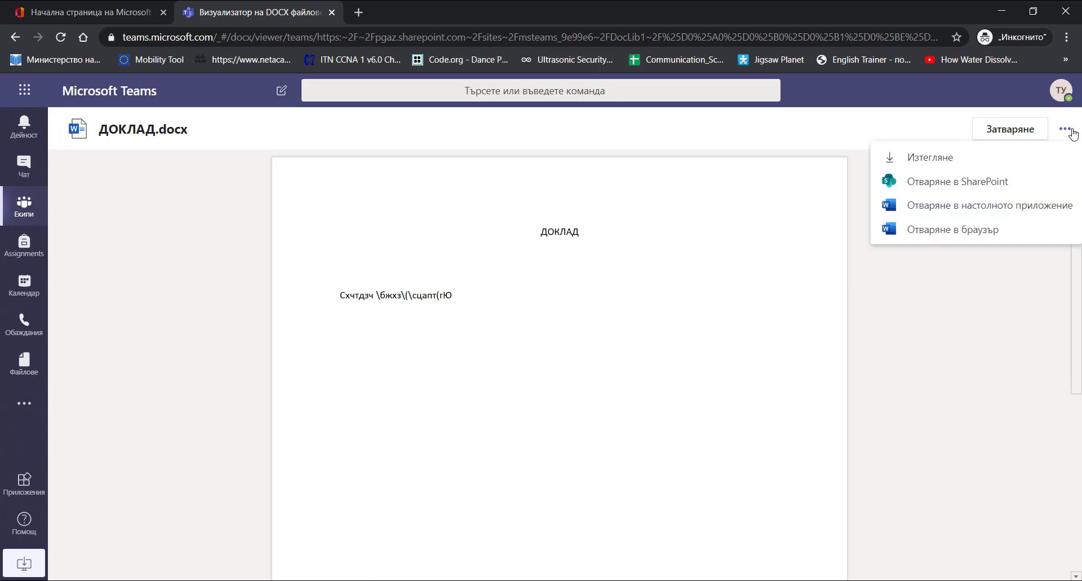
click(958, 239)
drag(452, 312, 315, 322)
text(Атомът е ......)
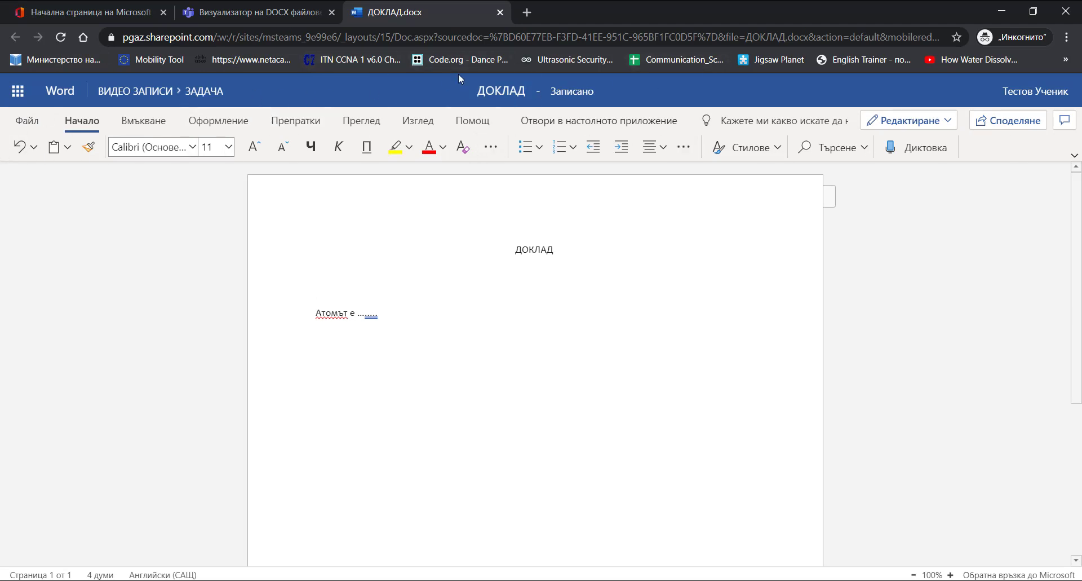
Return to Teams, reopen the assignment ЗАДАЧА from the Общи channel and turn it in.
click(499, 12)
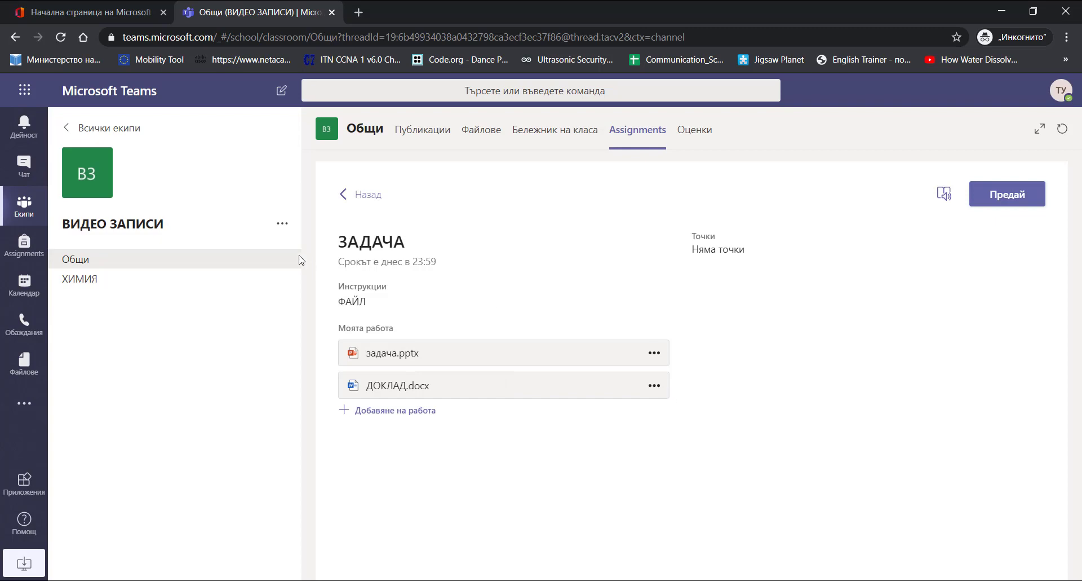
click(133, 264)
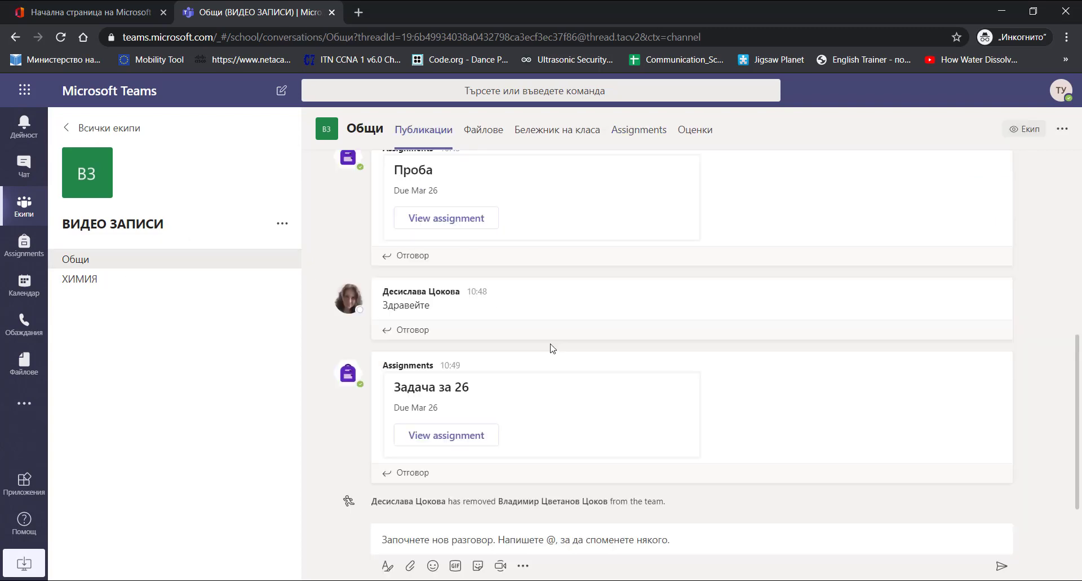
click(653, 137)
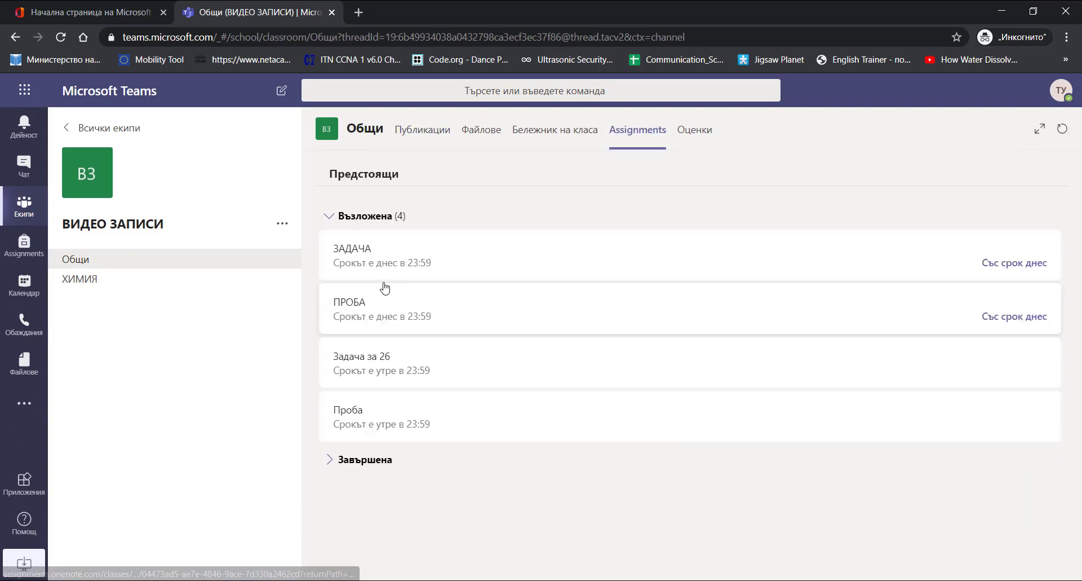
click(368, 268)
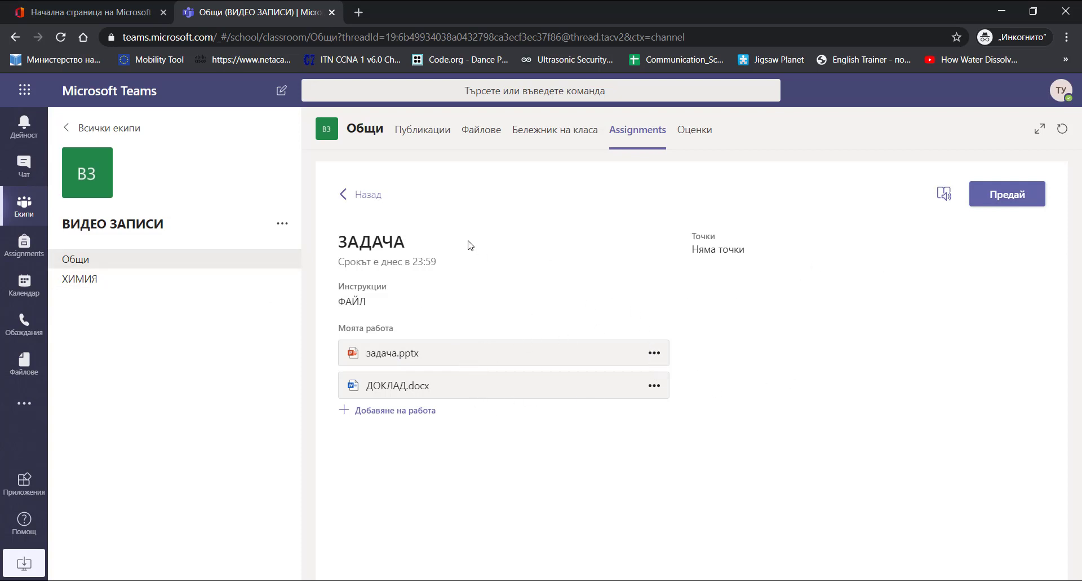
click(1021, 198)
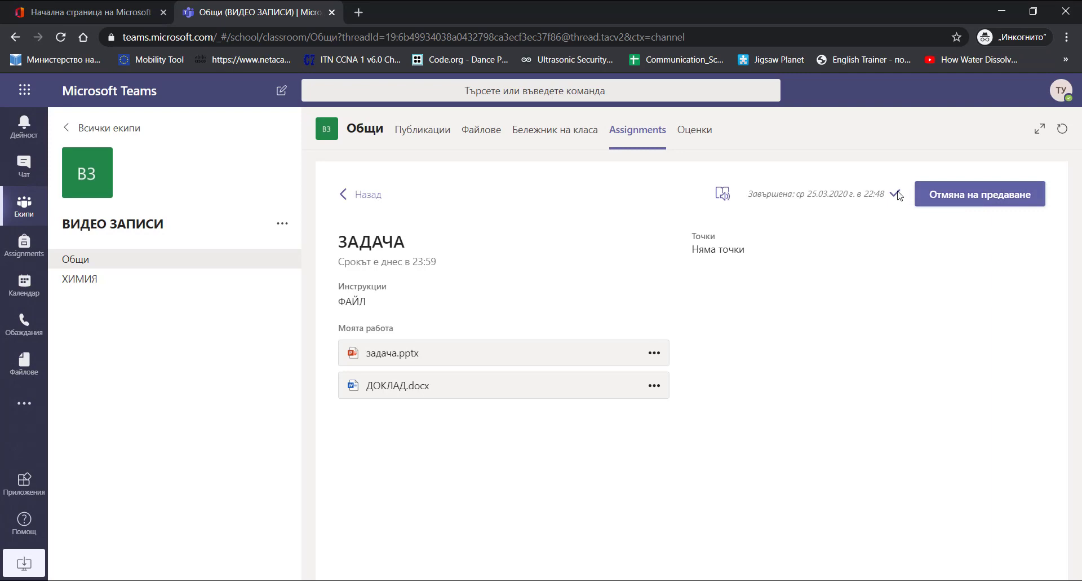
Create a PowerPoint presentation named ХИМИЯ in the files of the ХИМИЯ channel.
key(alt+Left)
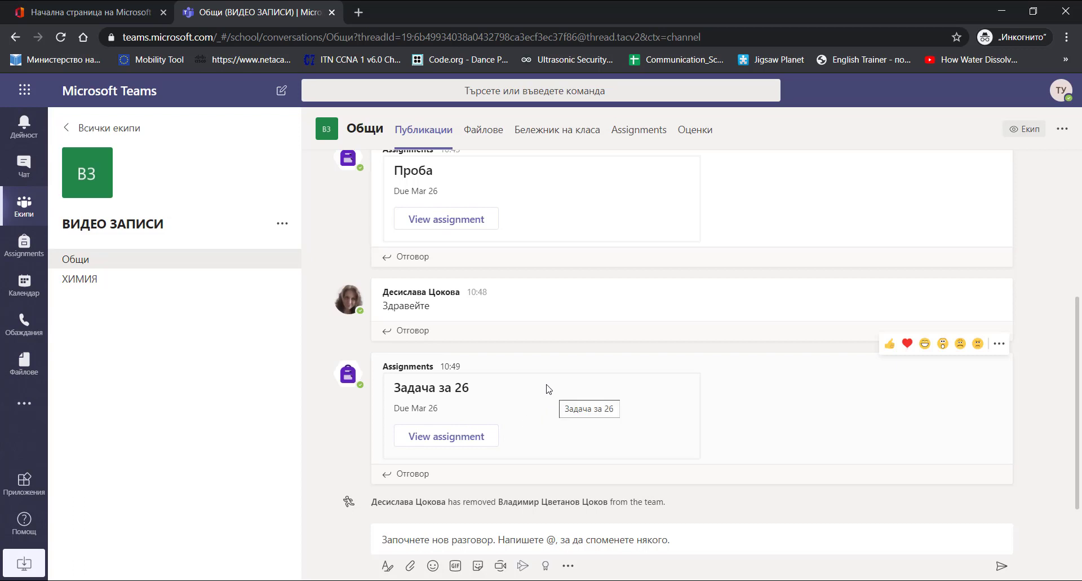
click(93, 281)
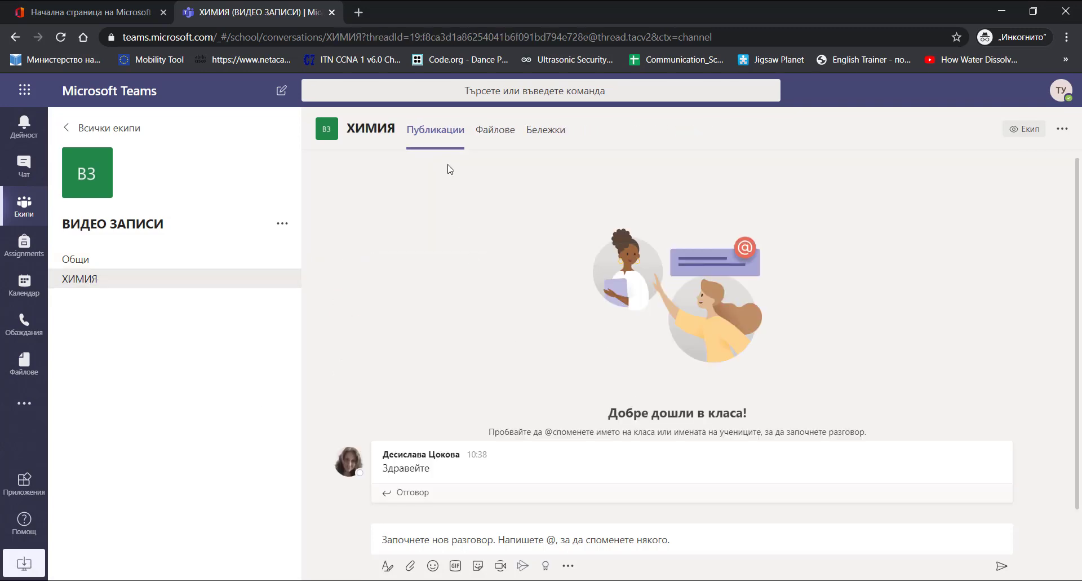
click(494, 129)
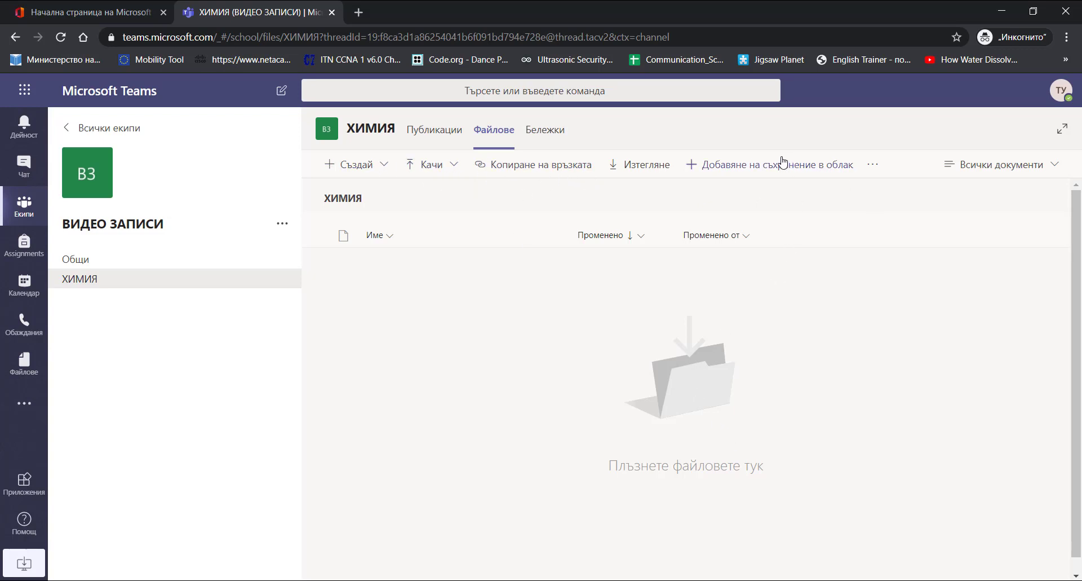
click(386, 168)
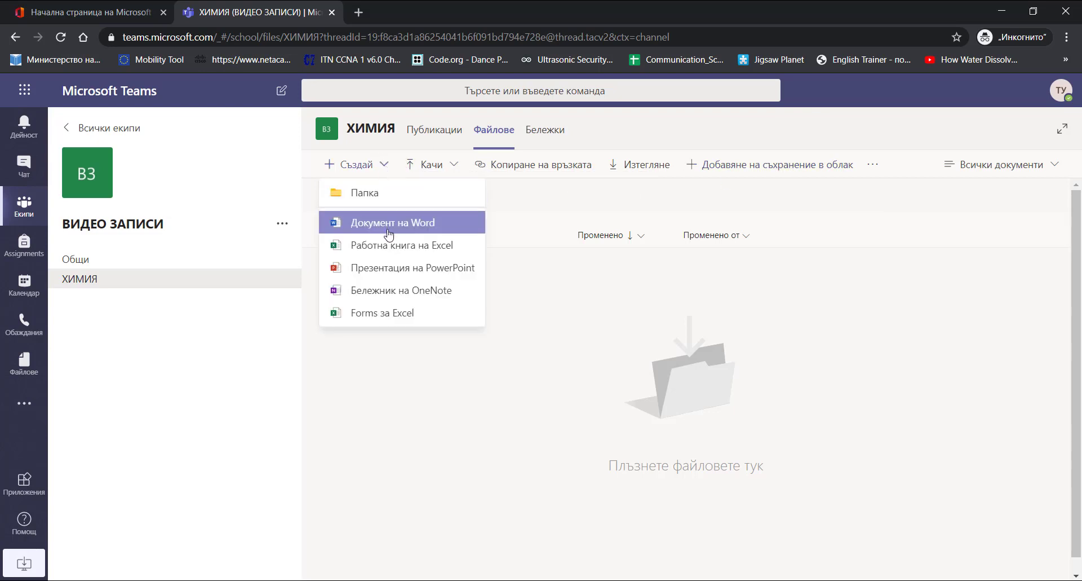
click(389, 268)
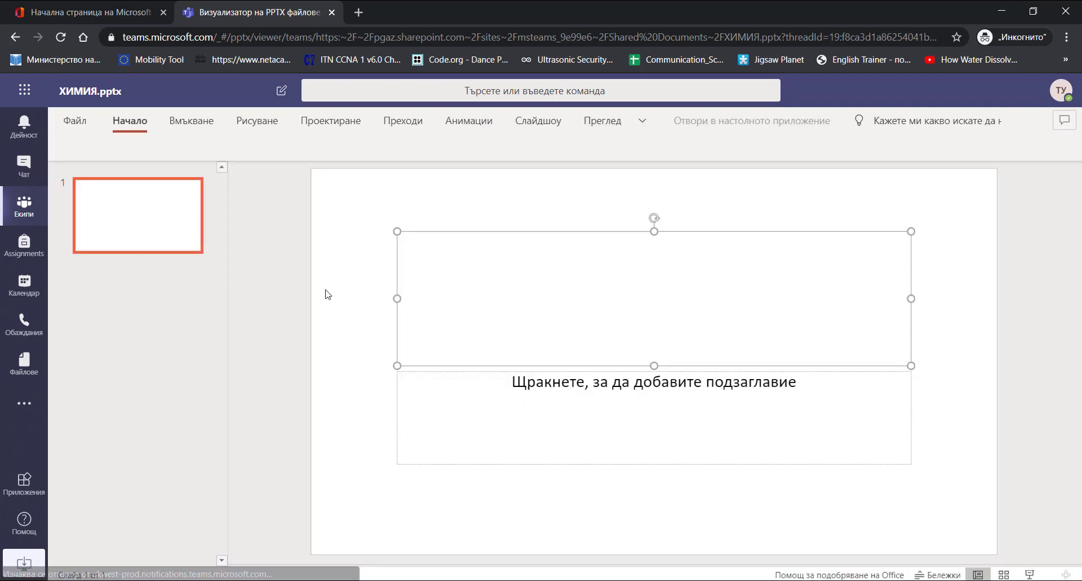
Enter "ХИМИЯ" as the slide title and apply the first suggested Designer layout.
text(ХИМИА)
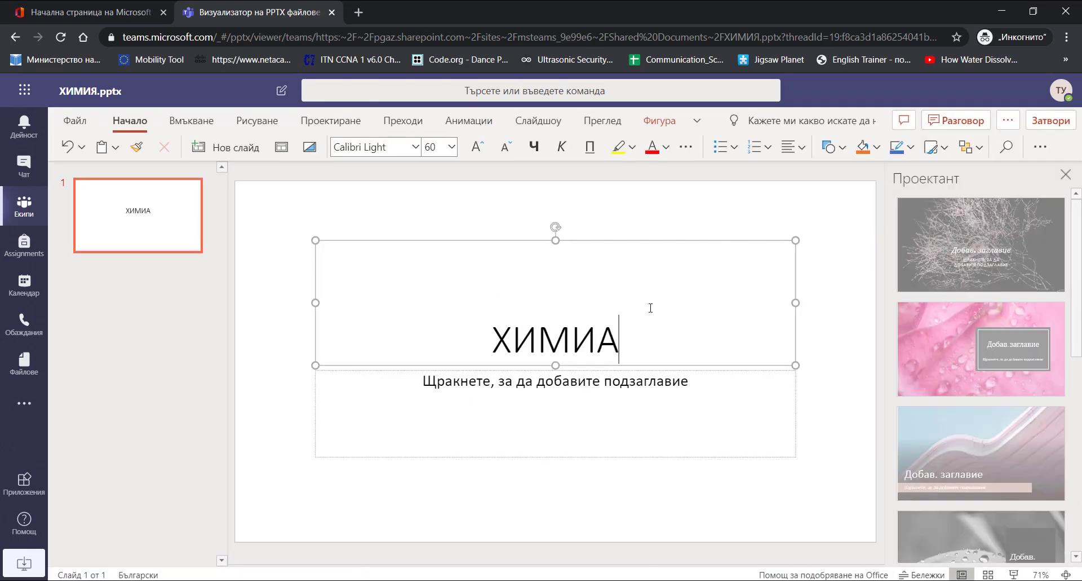
key(BackSpace)
text(Я)
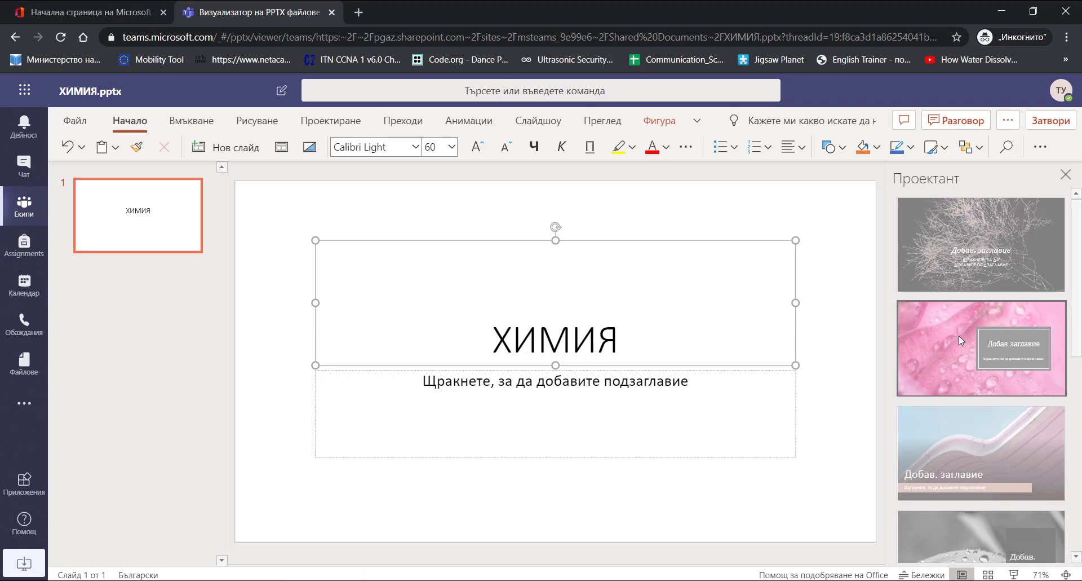
click(948, 239)
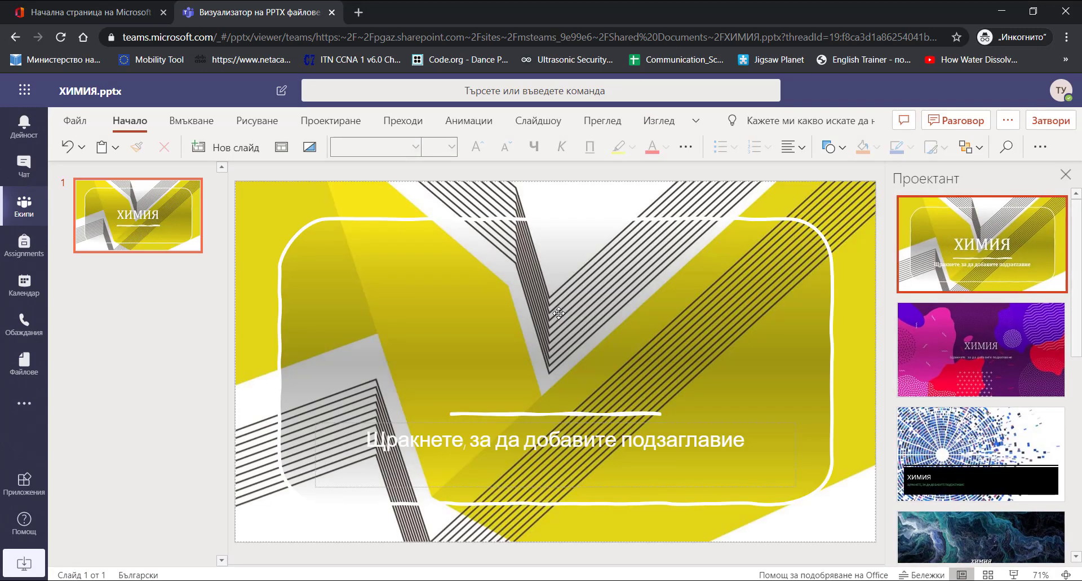
Add a second slide after the title slide and browse the design suggestions for it.
click(95, 199)
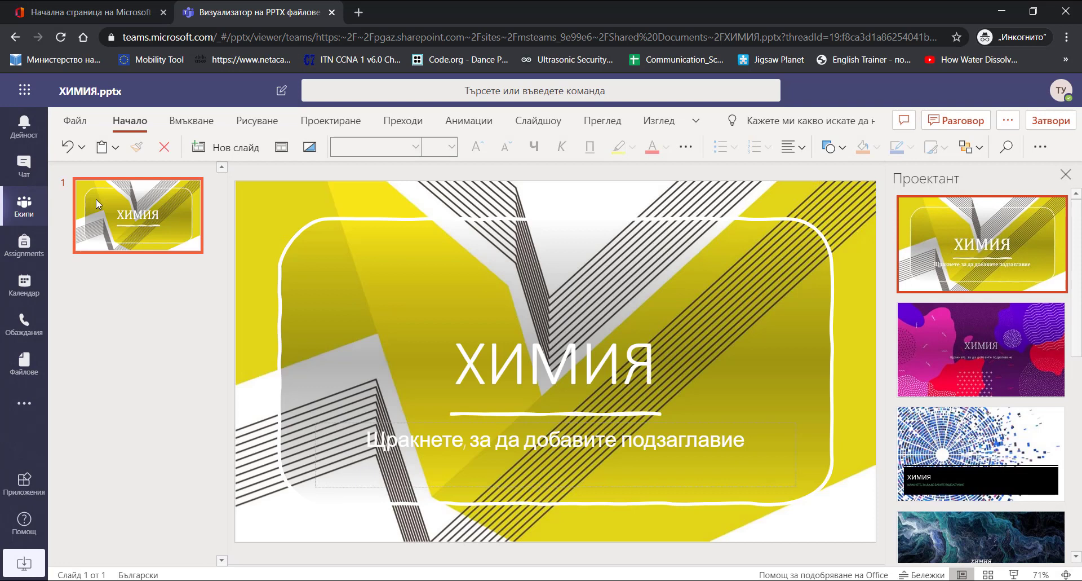
key(Return)
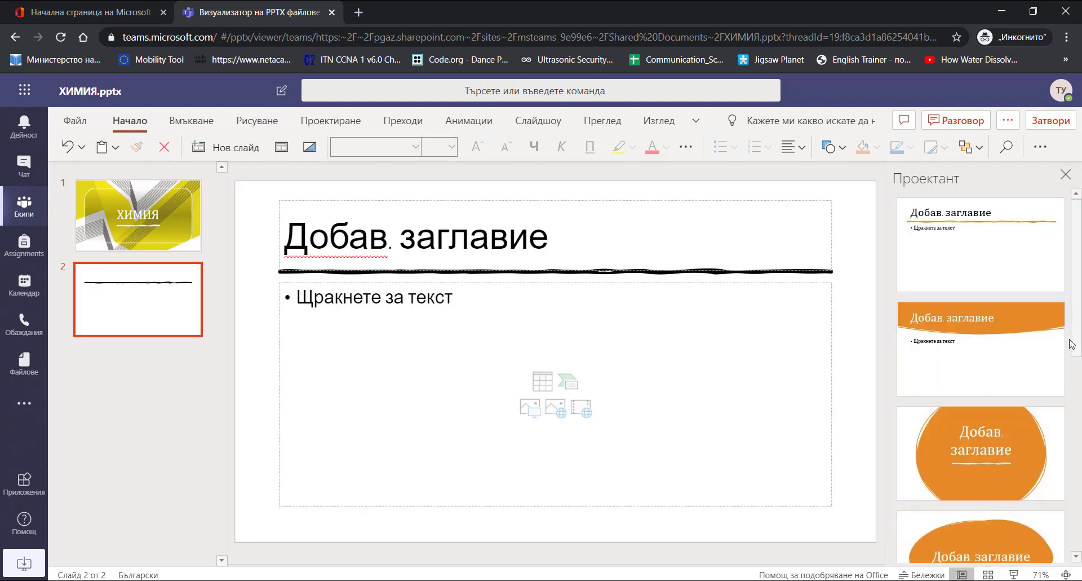
scroll(990, 395, down, 5)
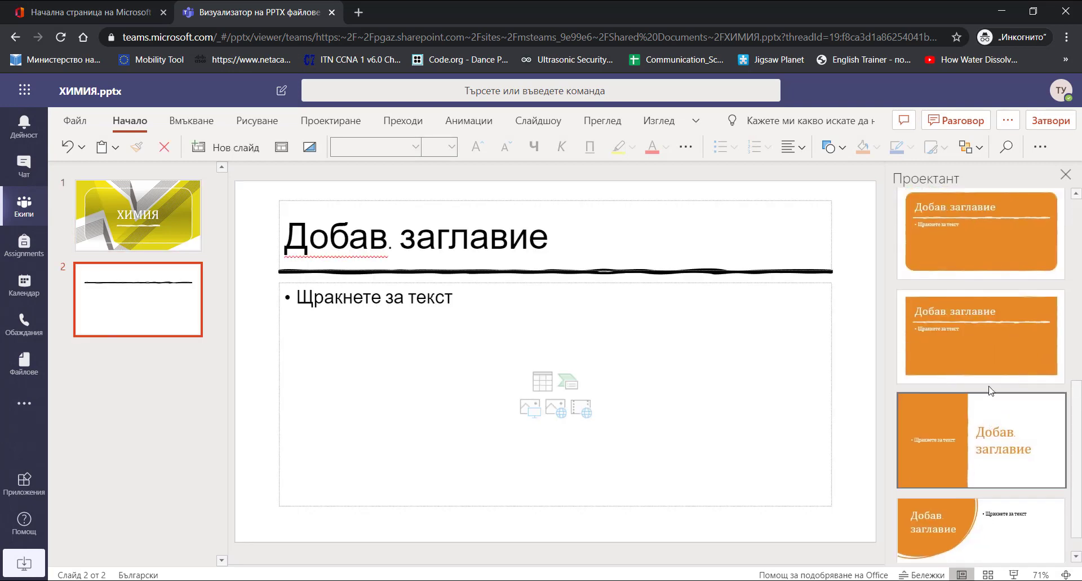
scroll(965, 355, up, 10)
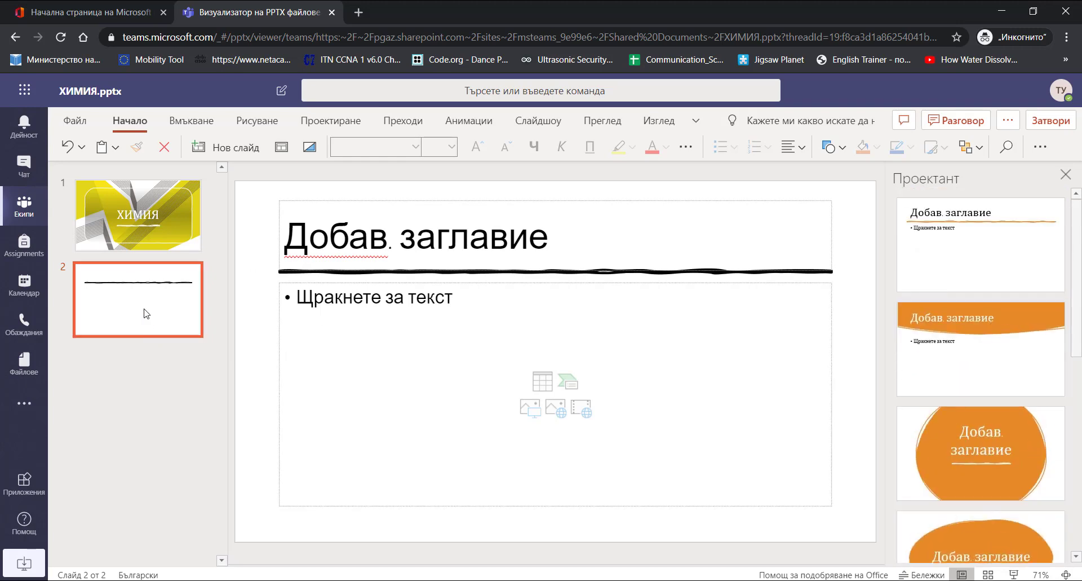
Create a Word document named ДОКЛАД in the ХИМИЯ channel's files, write "ДОКЛАД" in it and close it.
key(alt+Left)
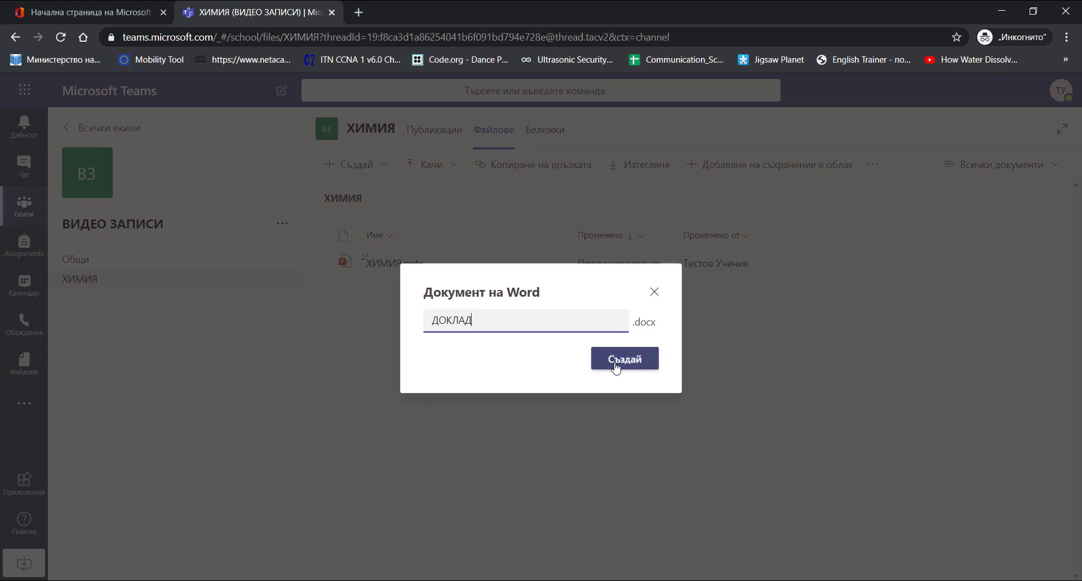
click(616, 366)
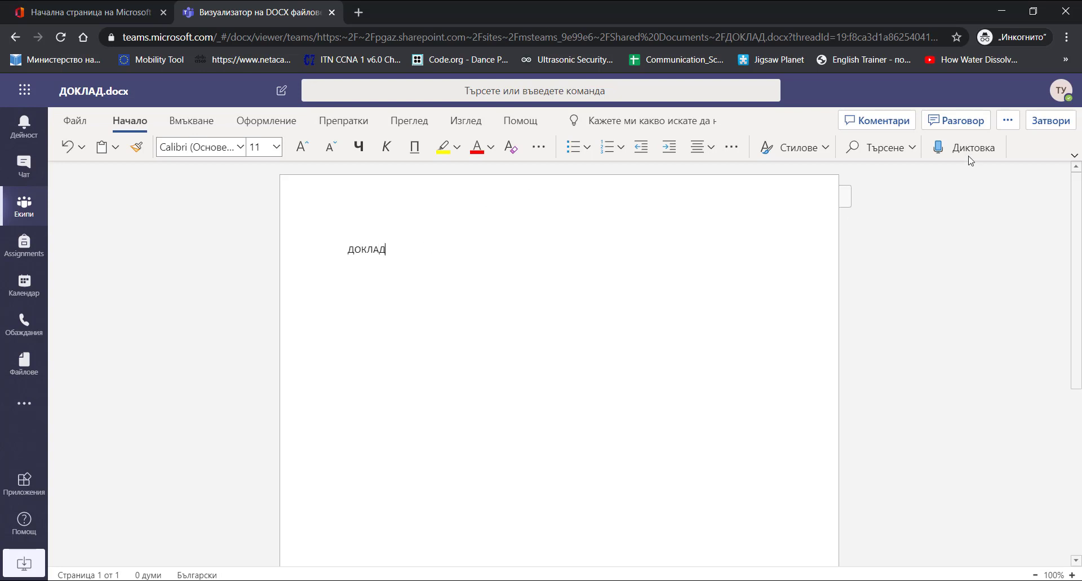
click(1050, 120)
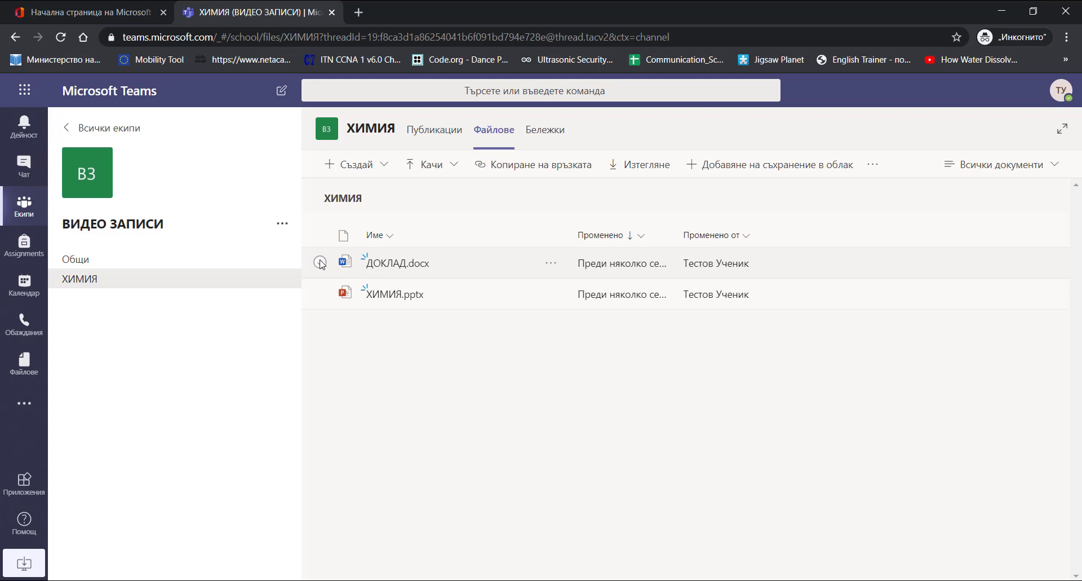
Review the assignments listed in the Общи channel, including the details of the assignment Проба due tomorrow.
click(338, 294)
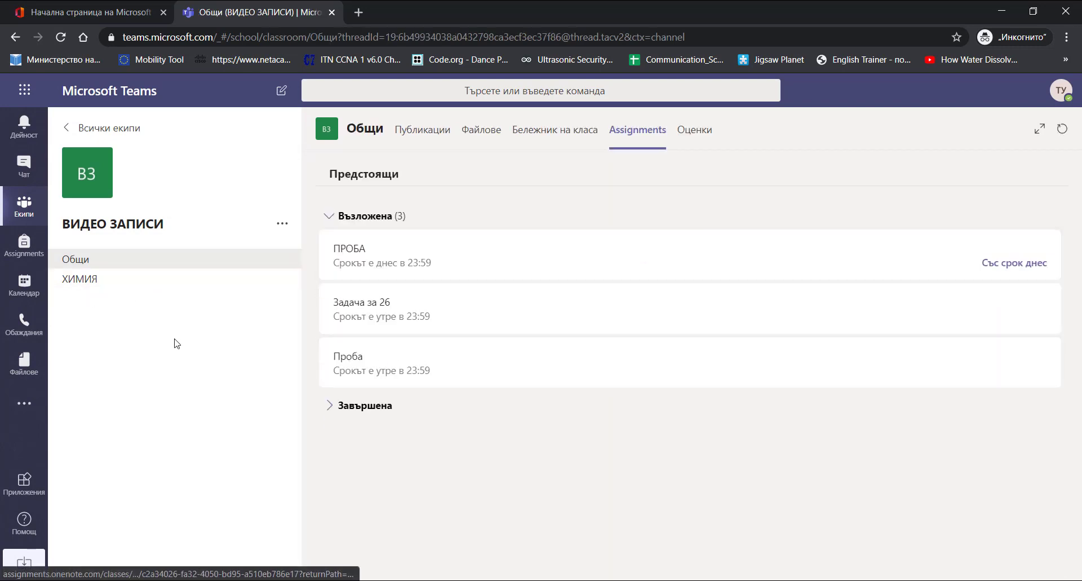
click(170, 264)
click(631, 139)
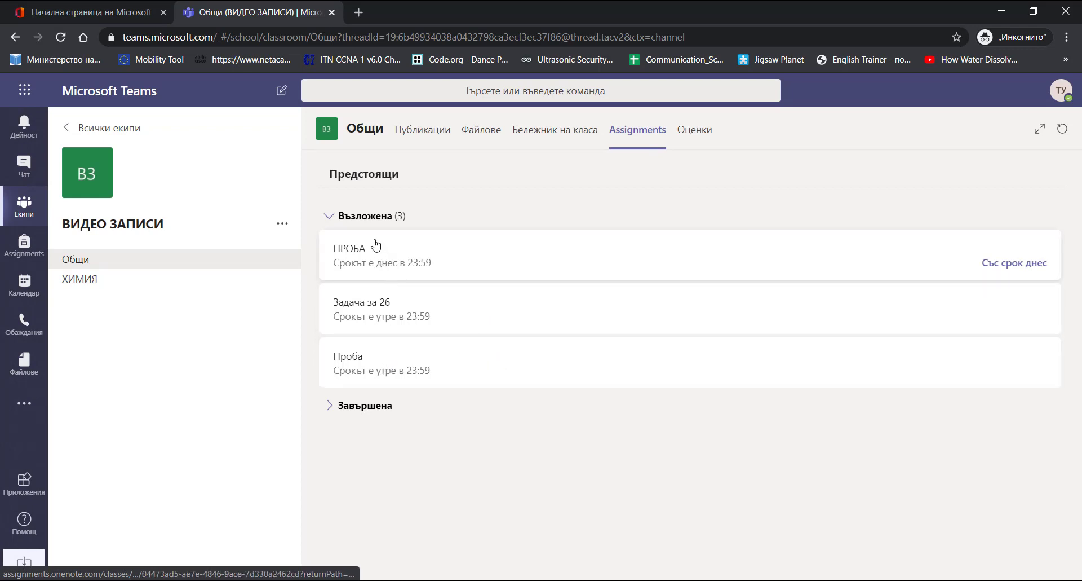
click(370, 368)
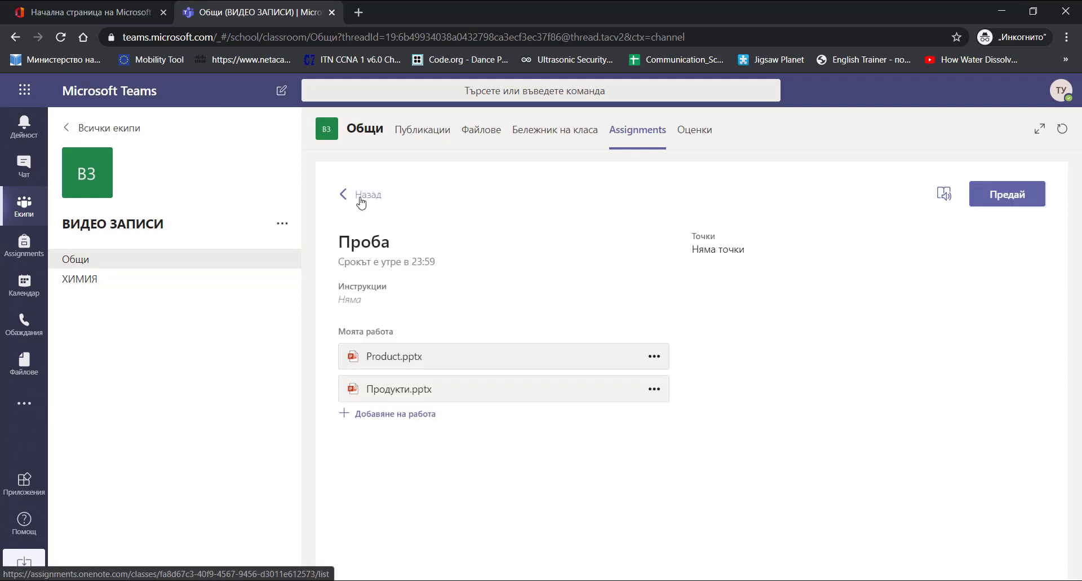
click(360, 202)
click(198, 261)
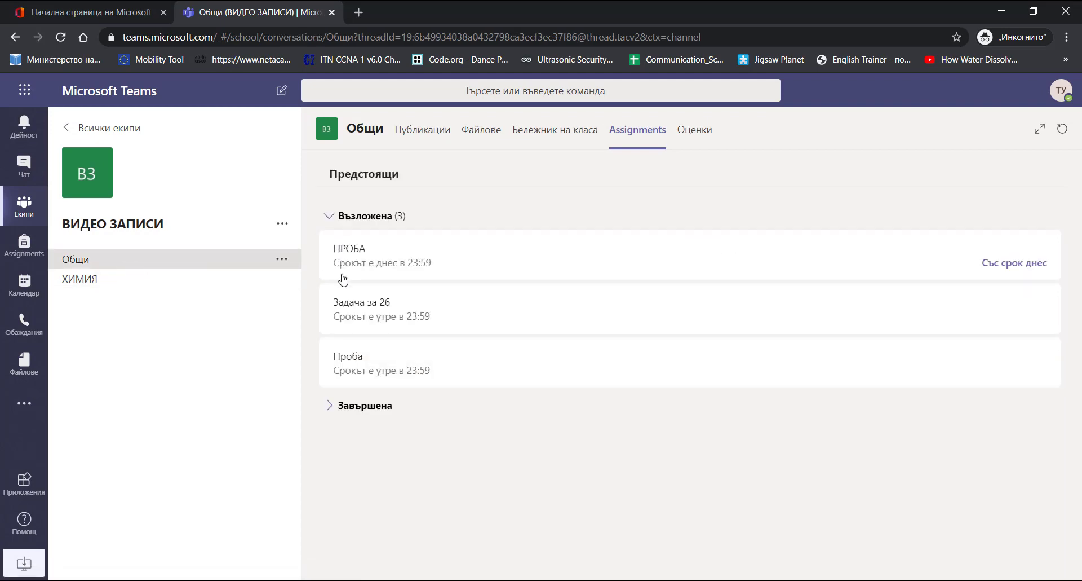
click(648, 136)
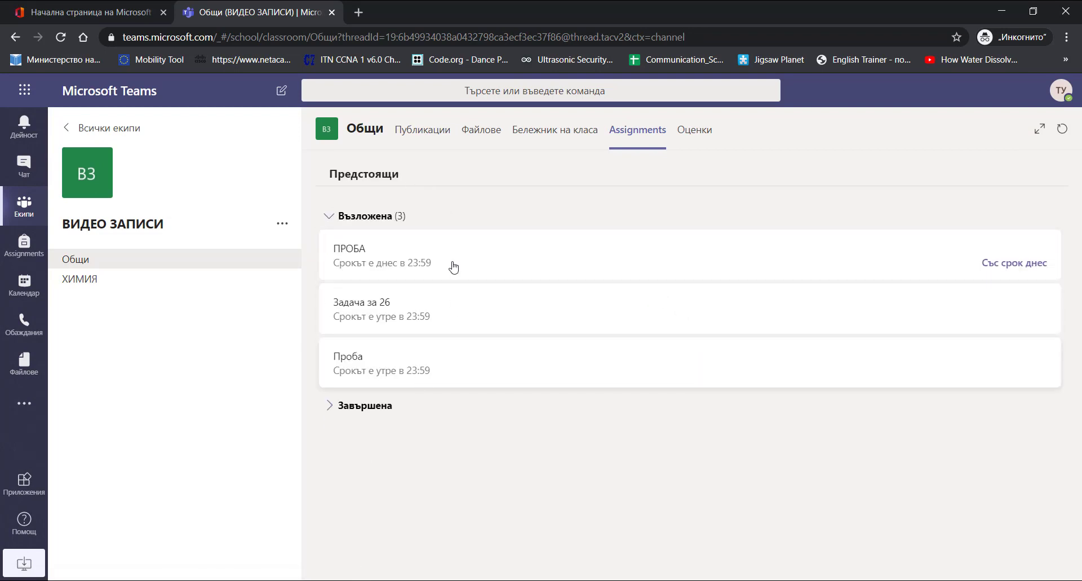
Review the files of the ХИМИЯ channel and show the options for creating a new file there.
click(72, 285)
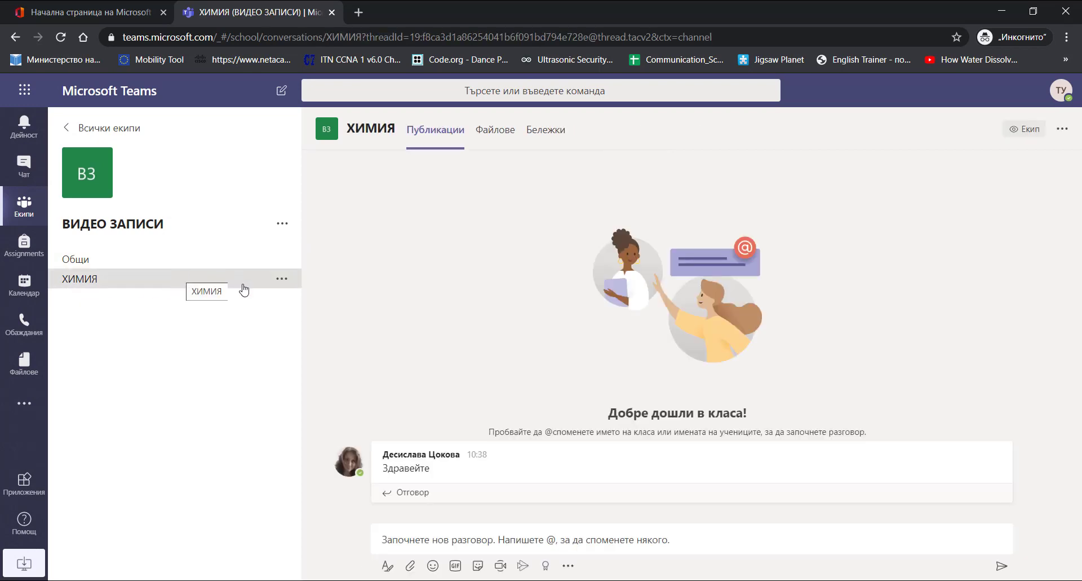
click(496, 135)
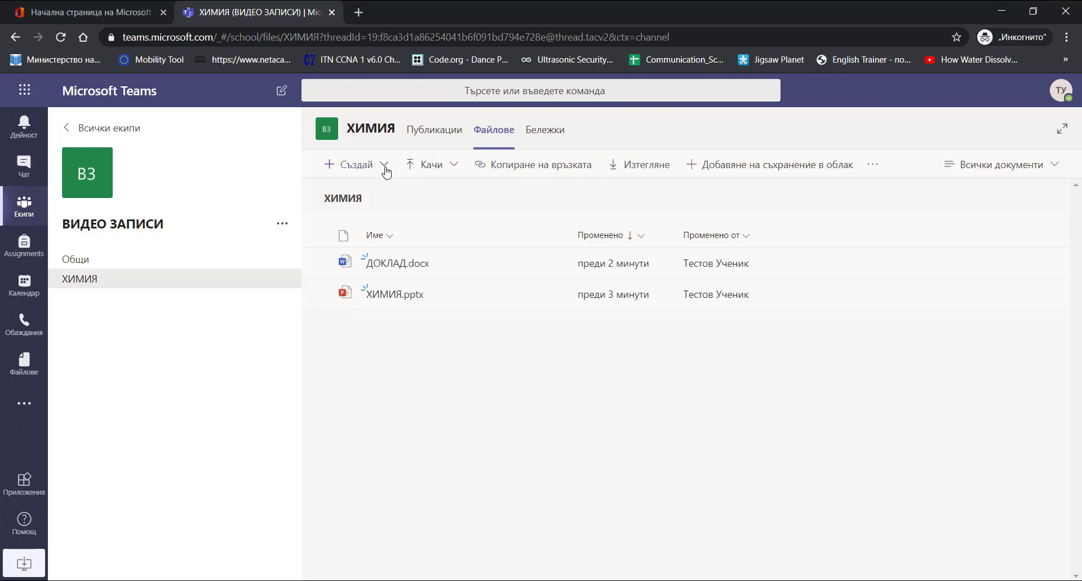
click(385, 165)
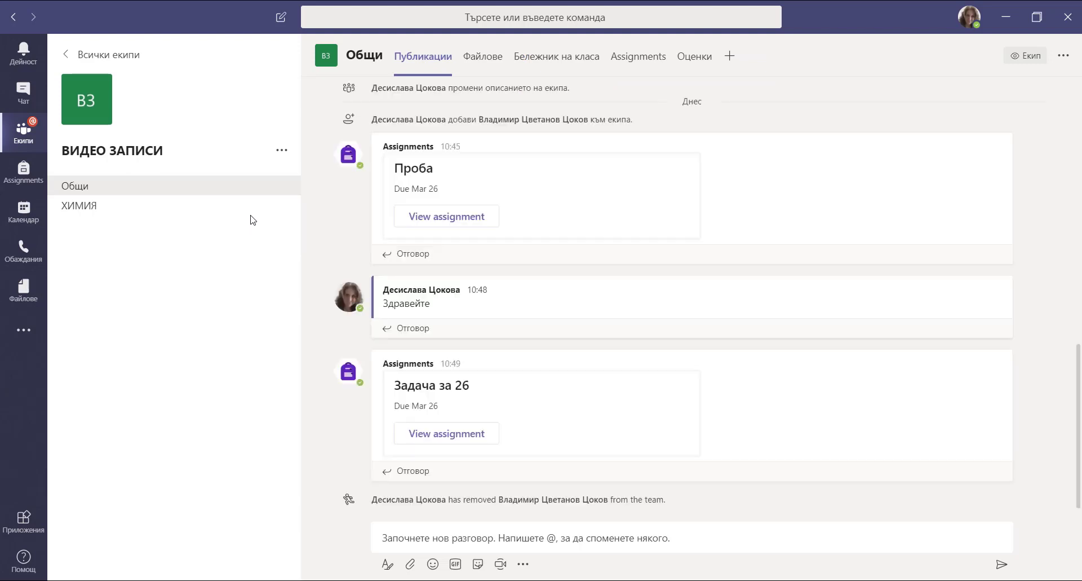
Review the student's submitted work for the assignment ЗАДАЧА in the Общи channel, including the files задача.pptx and ДОКЛАД.docx.
click(638, 56)
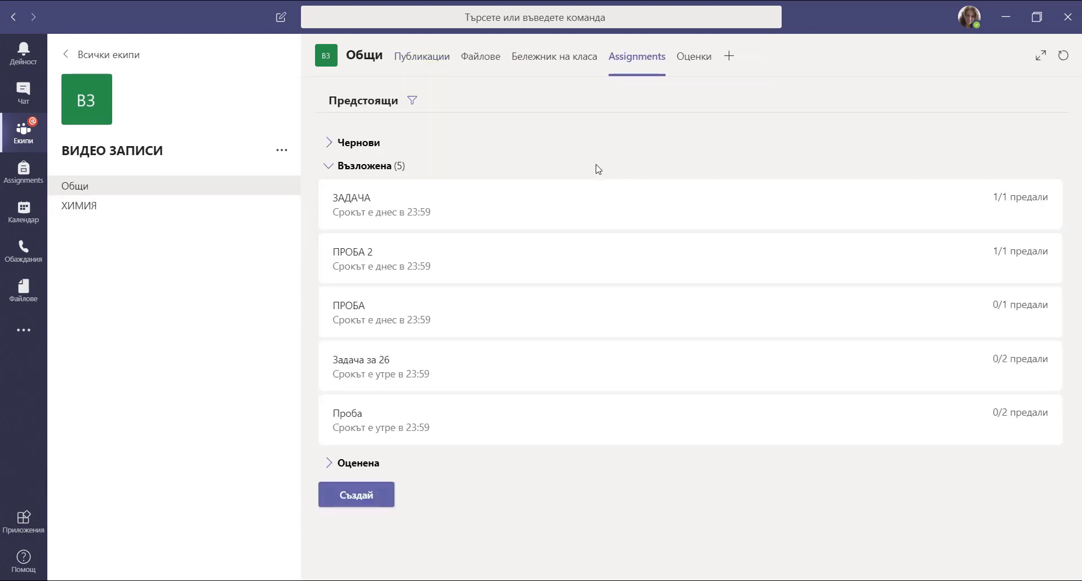
click(361, 211)
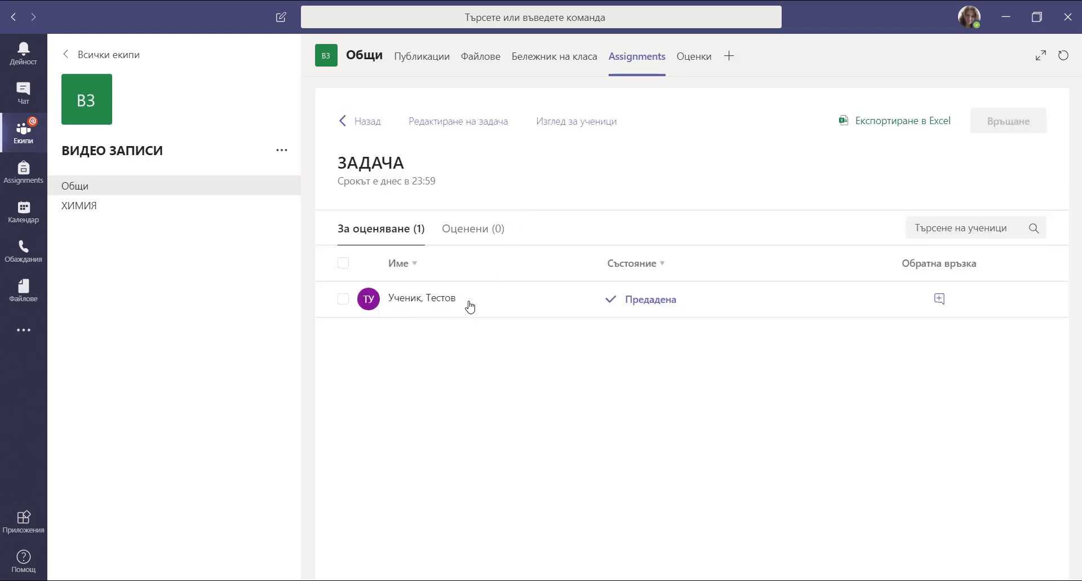
click(713, 304)
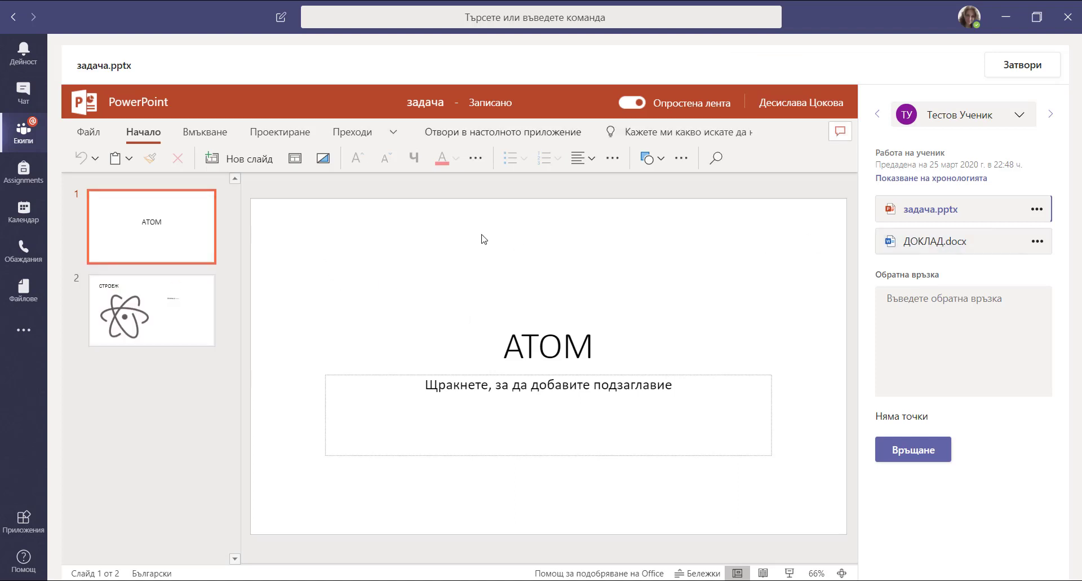
click(924, 253)
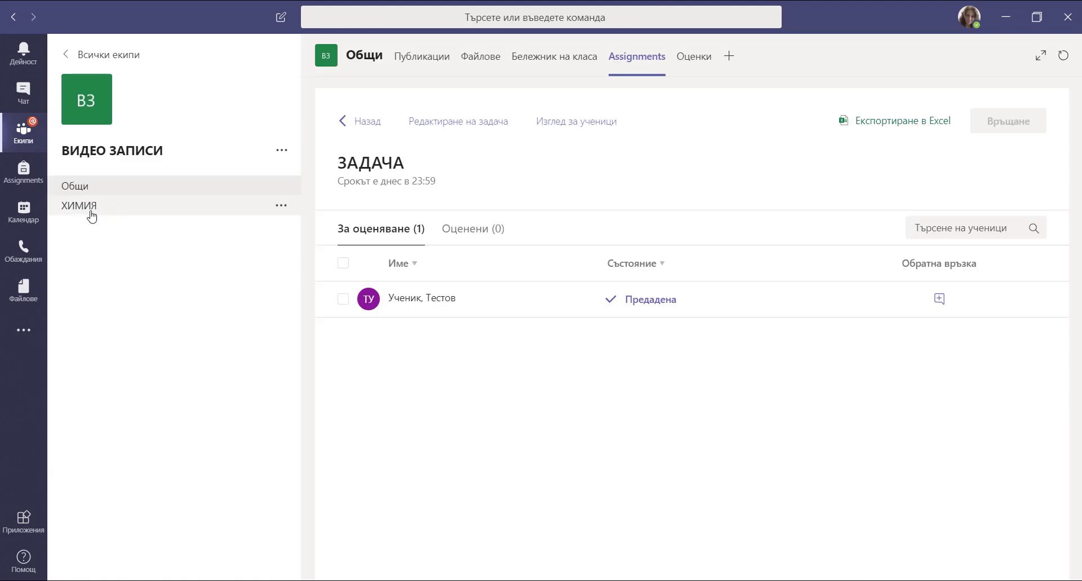
Look over the shared files of the ХИМИЯ channel and the posts of the Общи and ХИМИЯ channels.
click(90, 214)
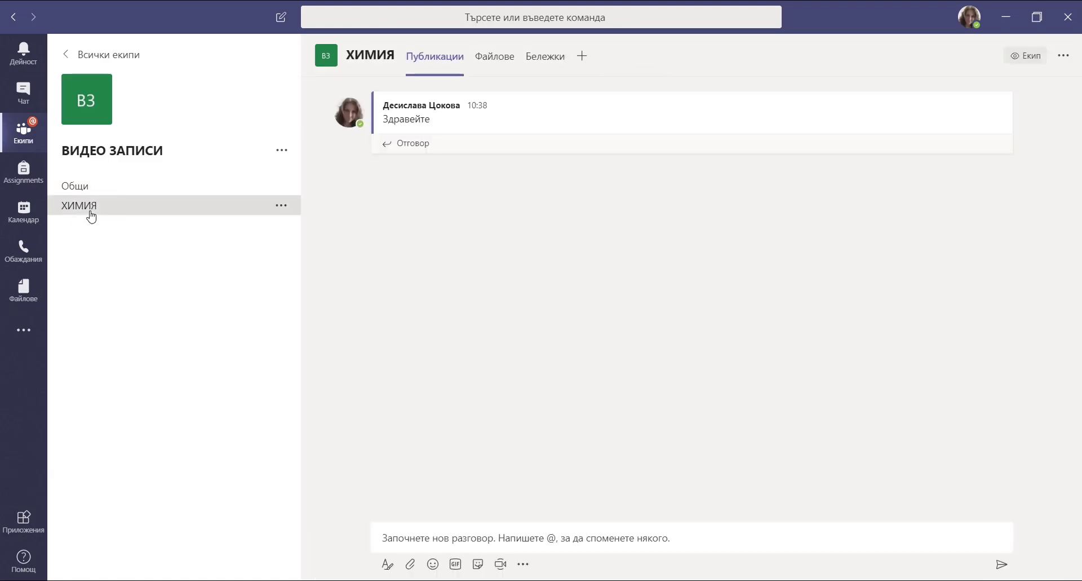
click(494, 55)
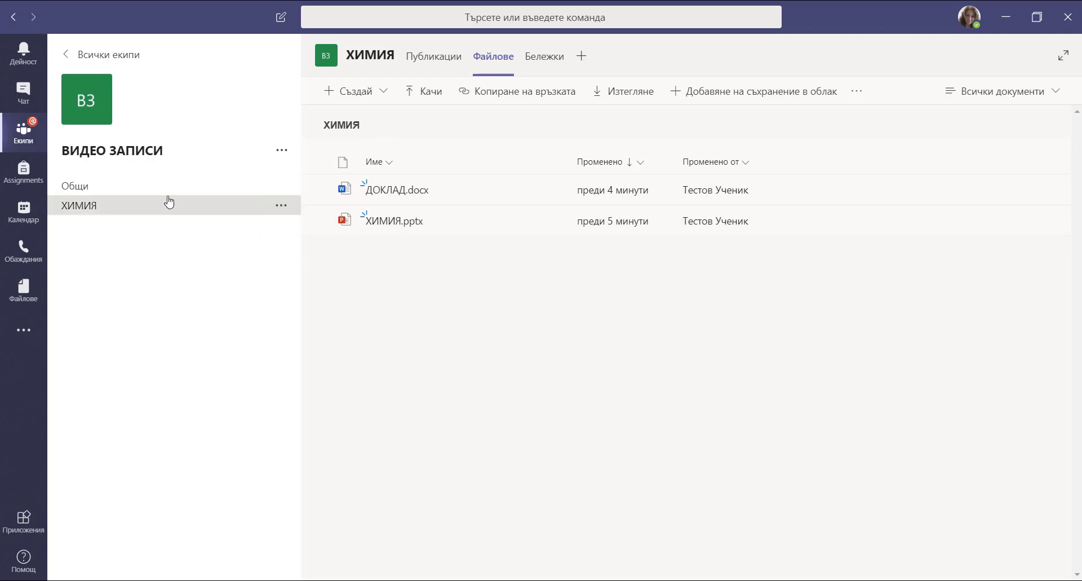
click(114, 187)
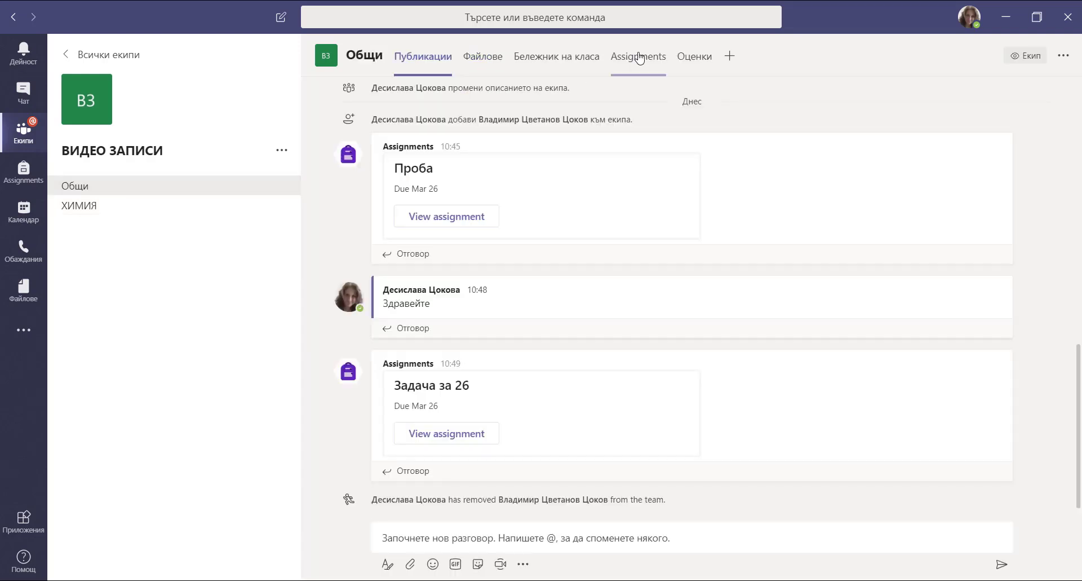
click(73, 207)
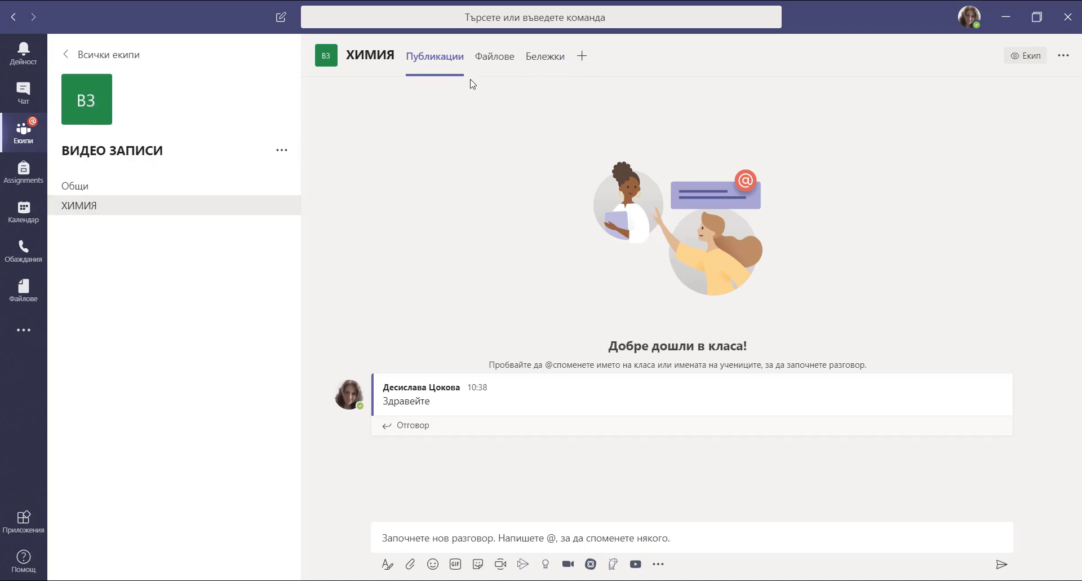
click(494, 58)
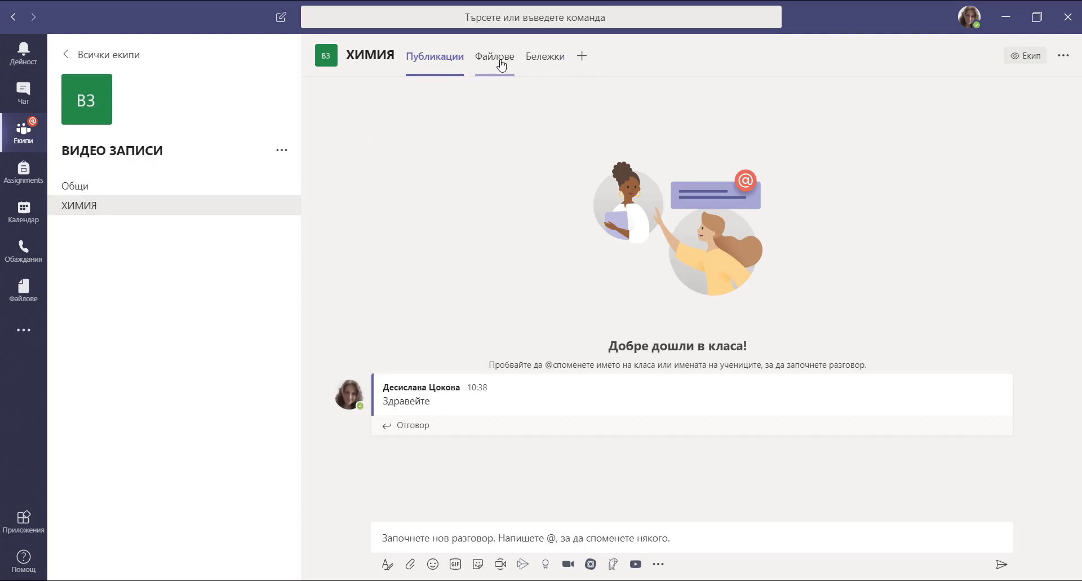
click(121, 207)
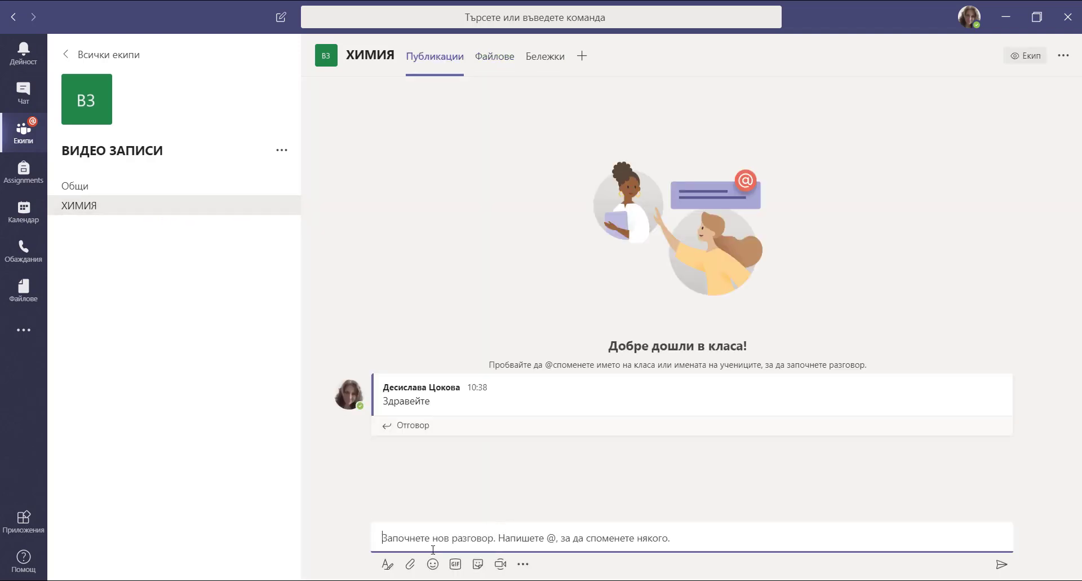